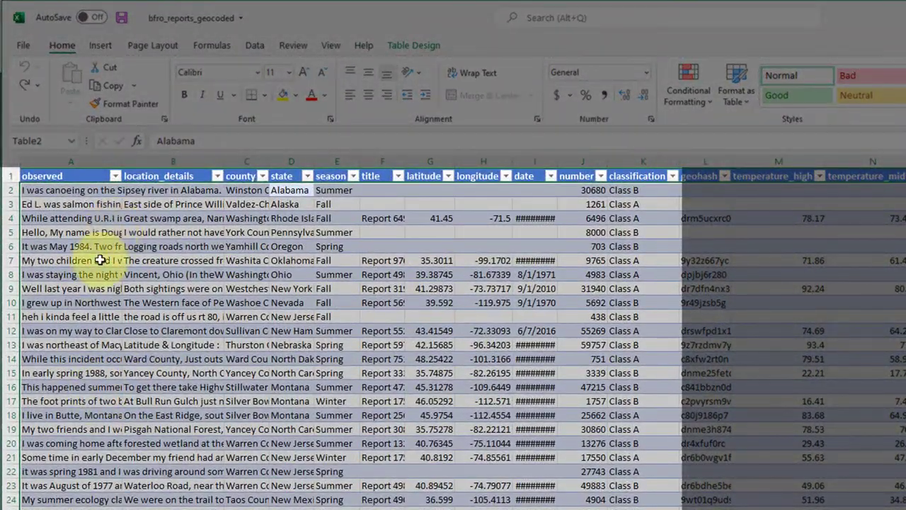
# - Filter the season column to show only Summer sightings, hiding all other seasons
pyautogui.click(134, 222)
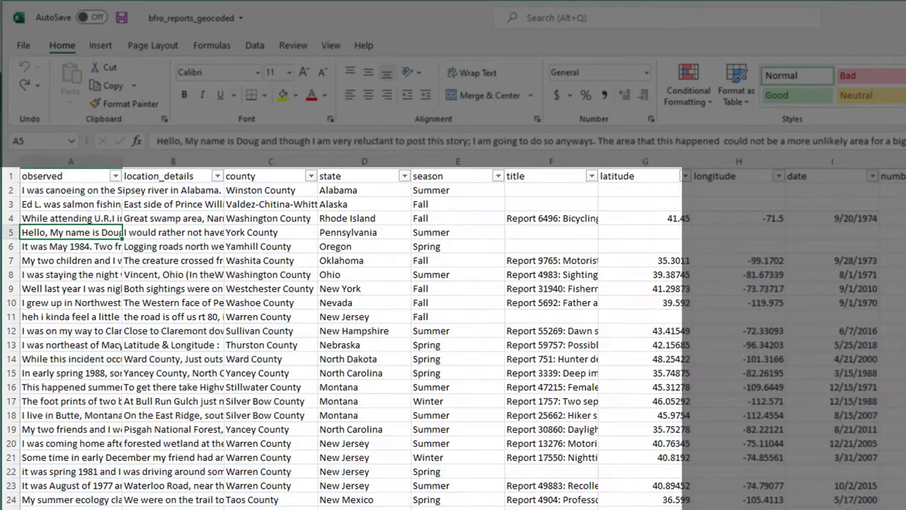
pyautogui.click(499, 176)
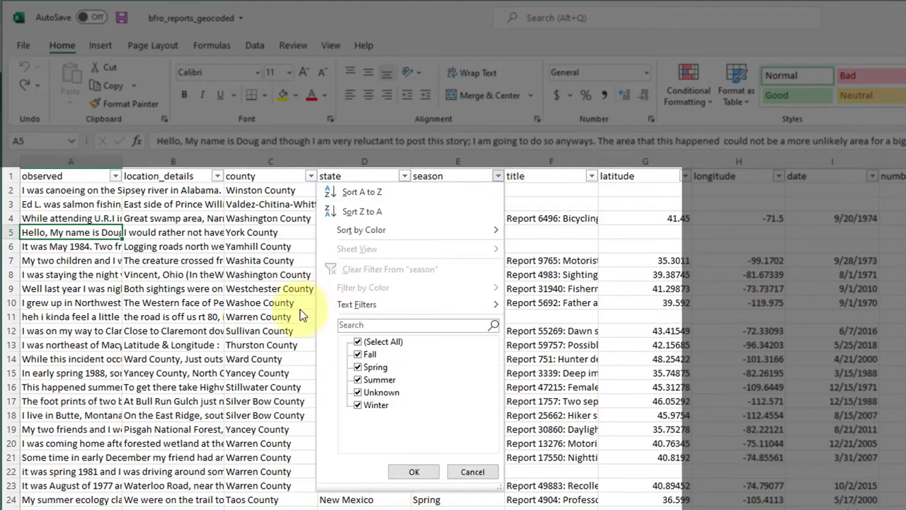
pyautogui.click(357, 342)
pyautogui.click(358, 381)
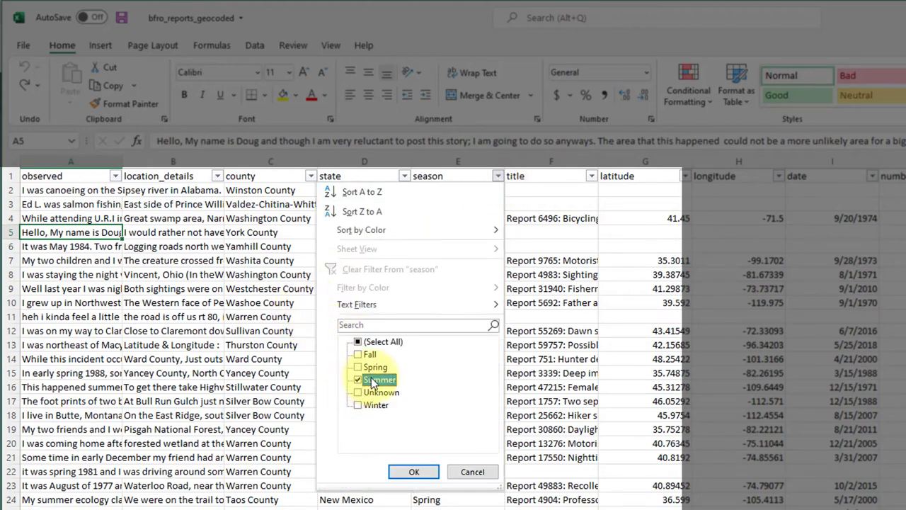
pyautogui.click(414, 471)
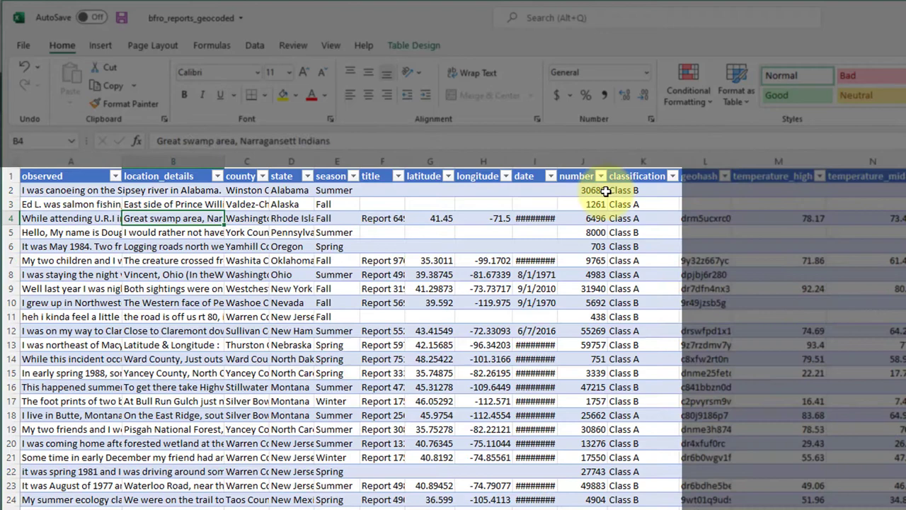
pyautogui.click(353, 176)
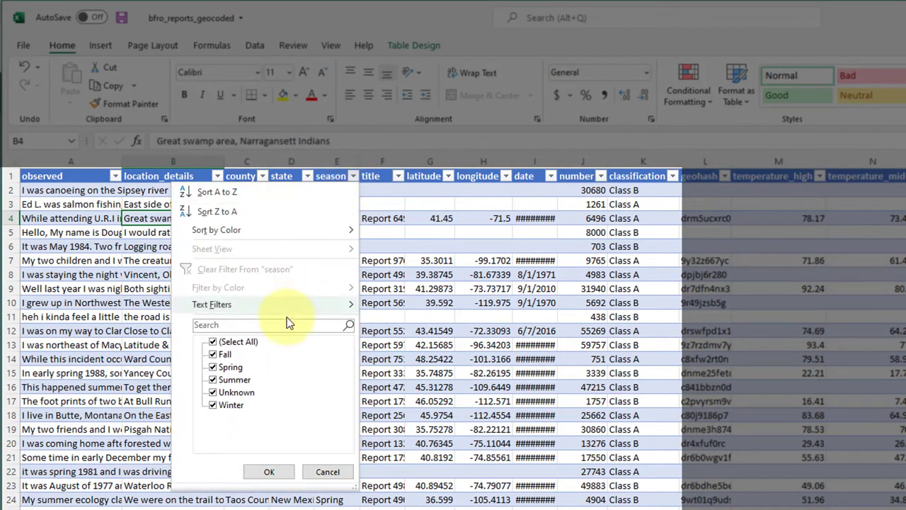
pyautogui.click(234, 341)
pyautogui.click(215, 380)
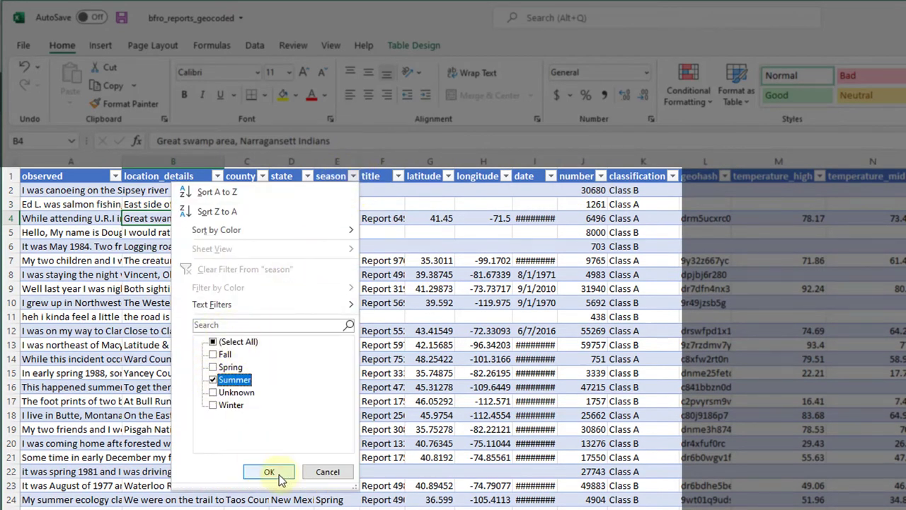
pyautogui.click(269, 471)
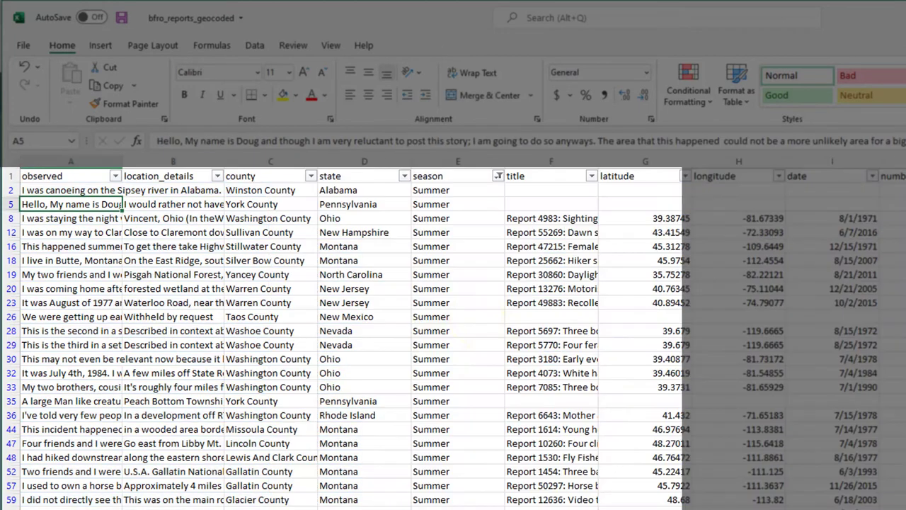
# - Sort the summer sightings by state A to Z, then scroll to the table's end
pyautogui.click(406, 176)
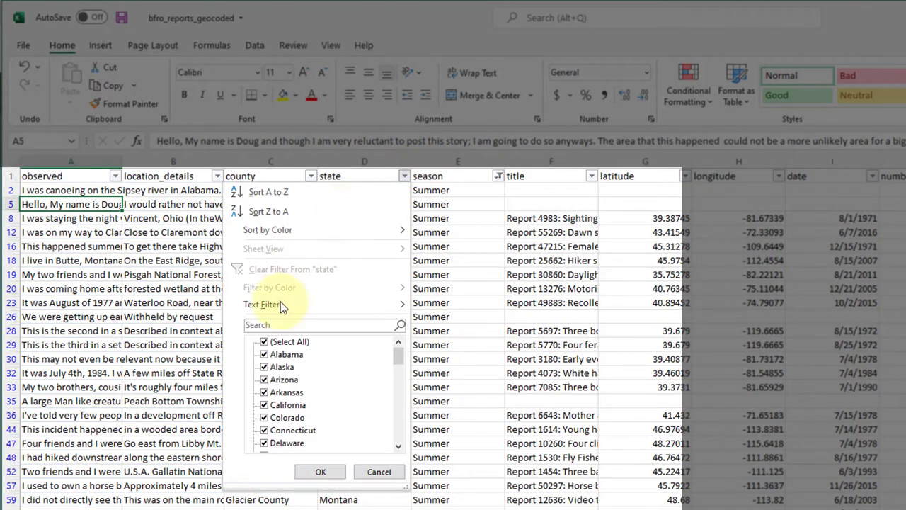
pyautogui.press('Escape')
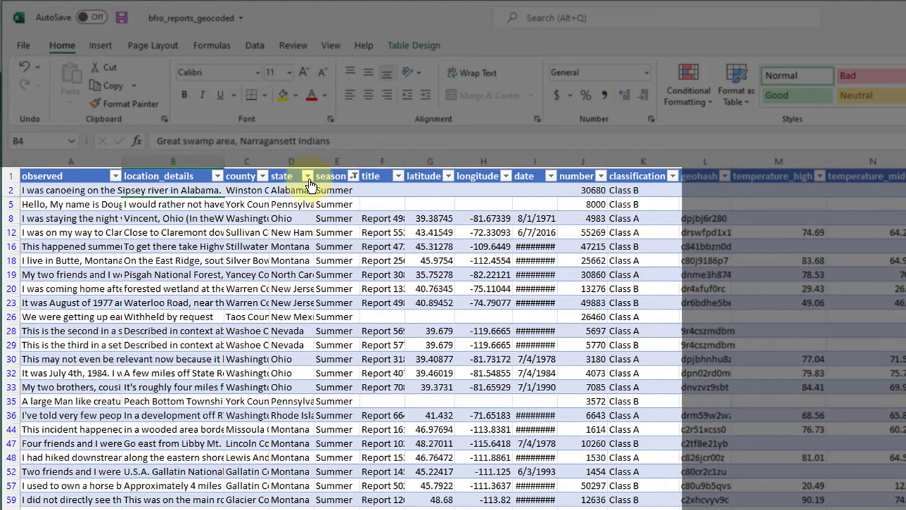
pyautogui.click(309, 184)
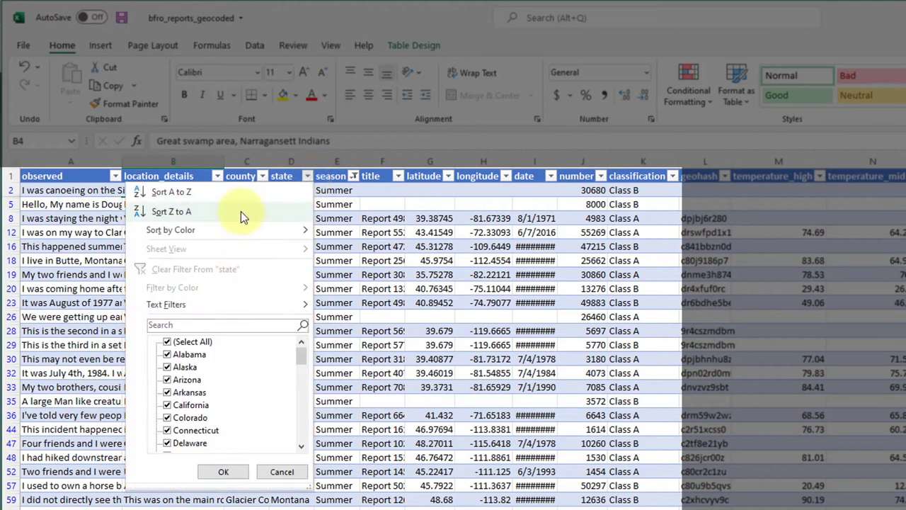
pyautogui.click(240, 193)
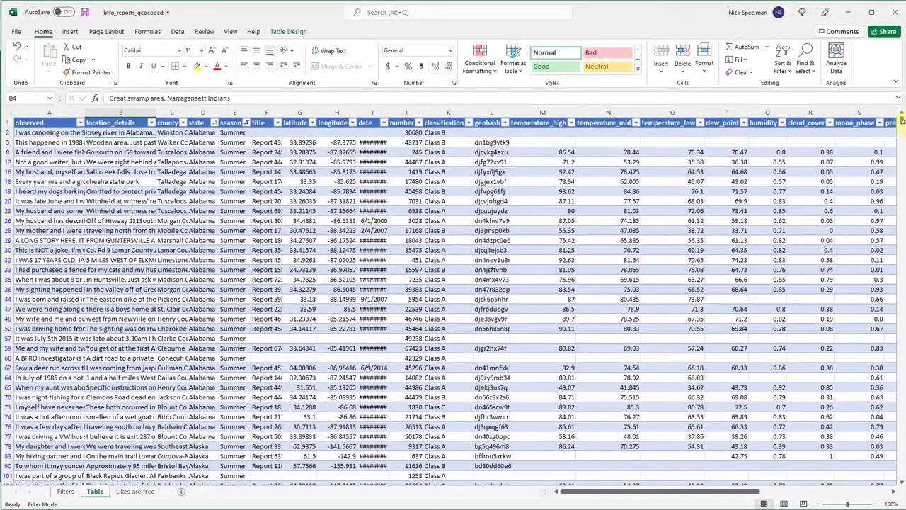
pyautogui.moveTo(902, 123); pyautogui.dragTo(873, 493)
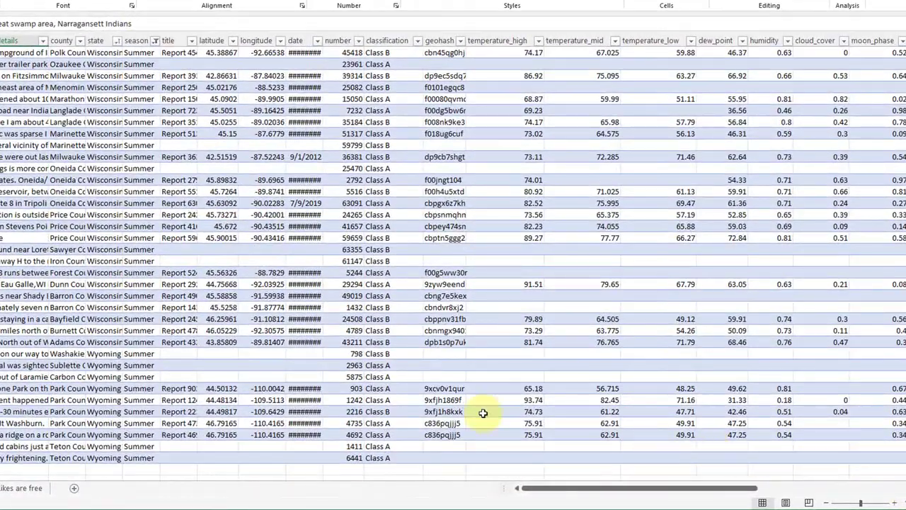
# - Add a Total row to the sightings table
pyautogui.rightClick(97, 279)
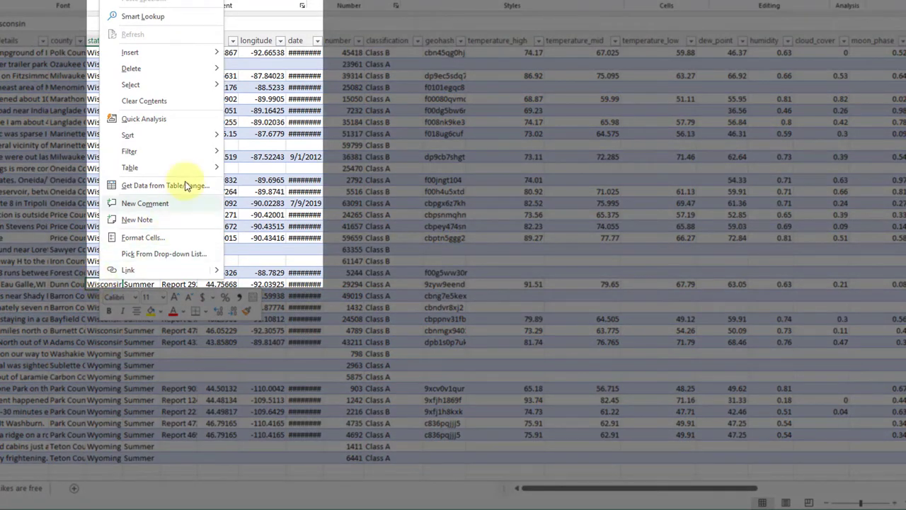
pyautogui.moveTo(169, 170)
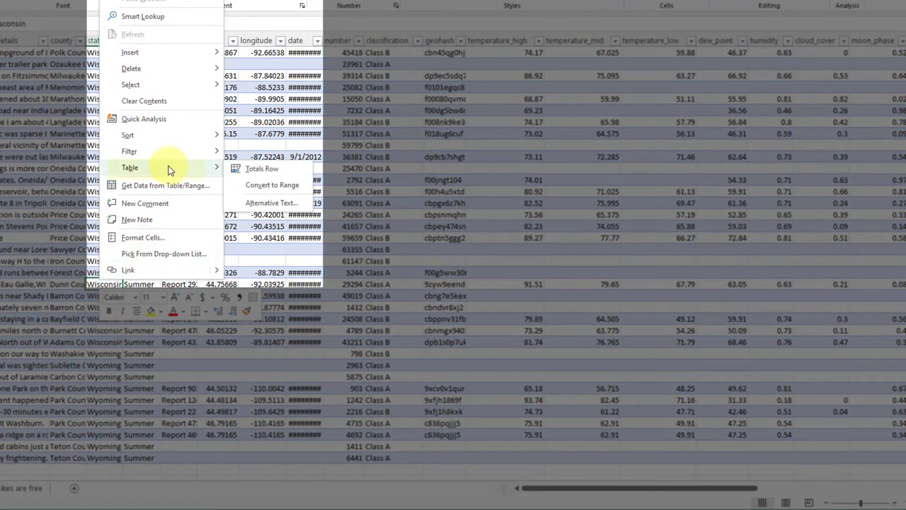
pyautogui.click(262, 170)
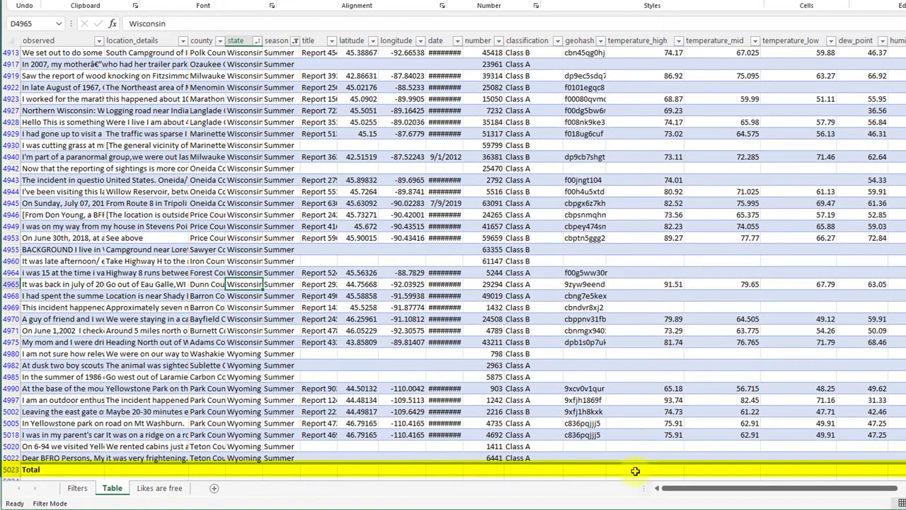
# - Set the temperature_high, temperature_mid and temperature_low totals to Average (77.14, 67.18, 57.26)
pyautogui.click(667, 471)
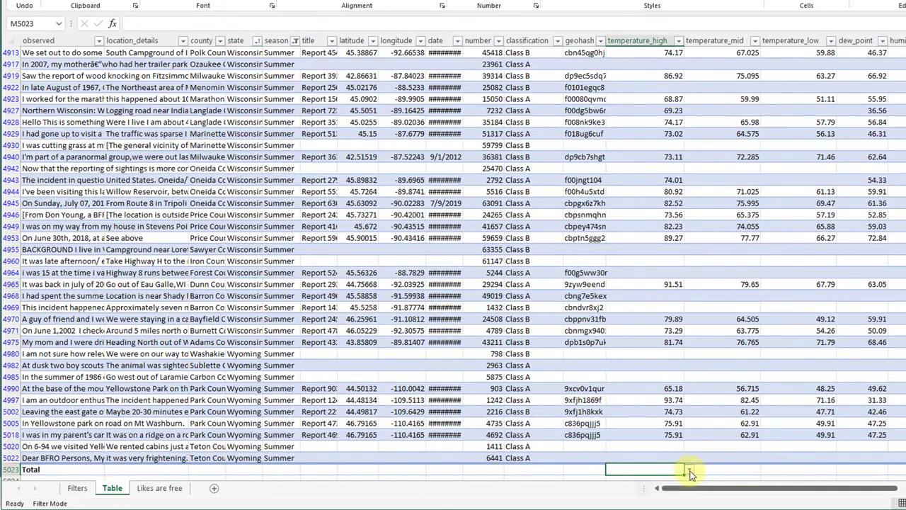
pyautogui.click(689, 469)
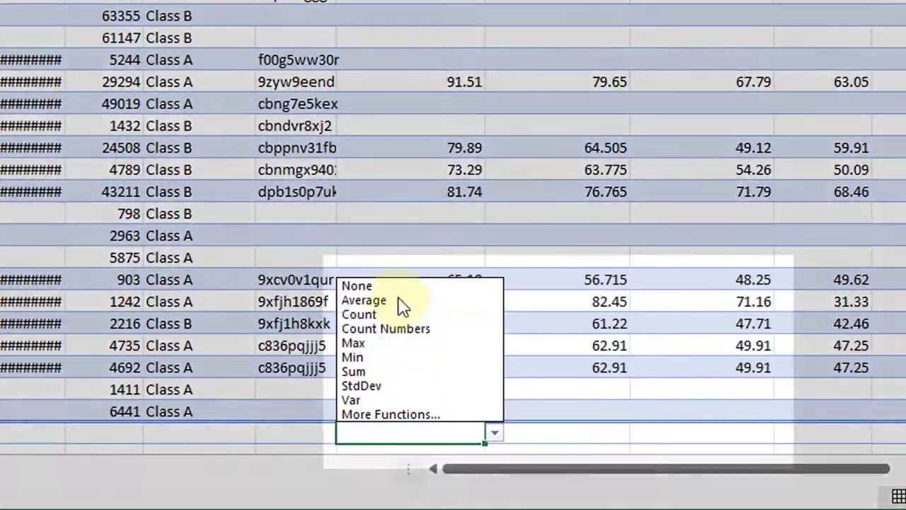
pyautogui.click(630, 400)
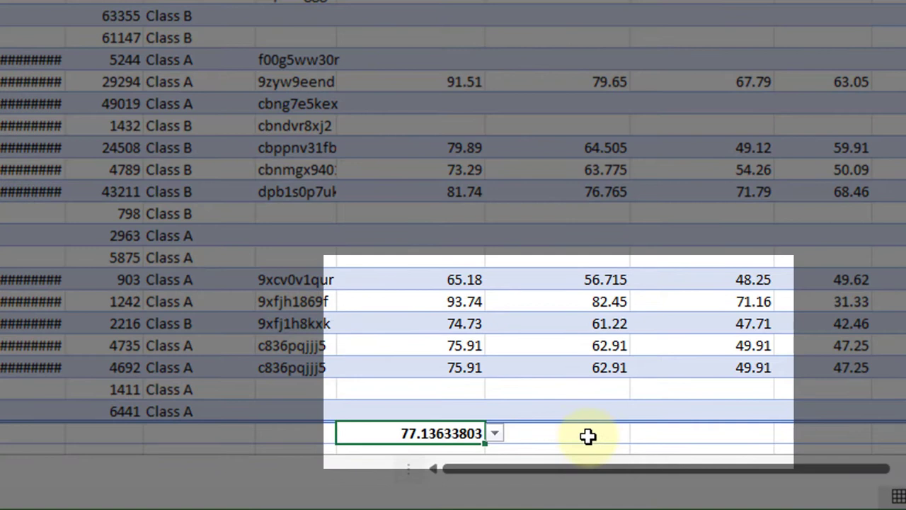
pyautogui.click(587, 435)
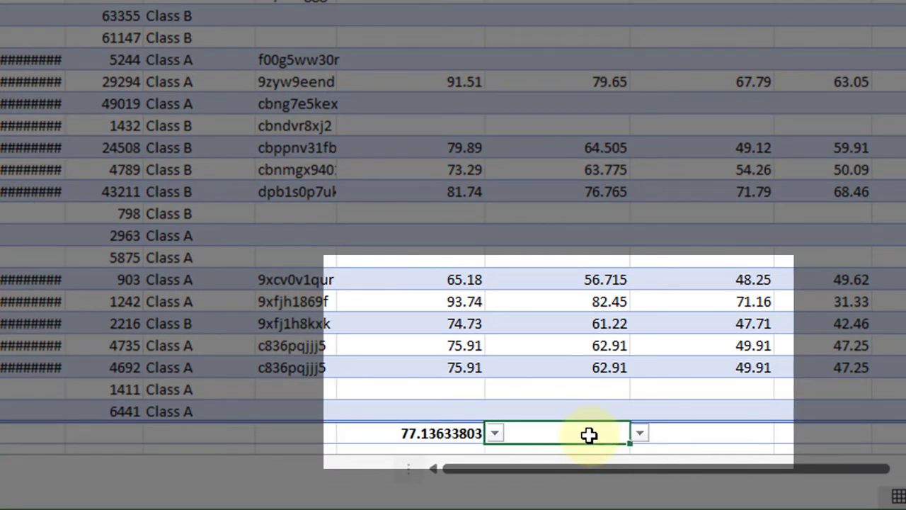
pyautogui.click(639, 433)
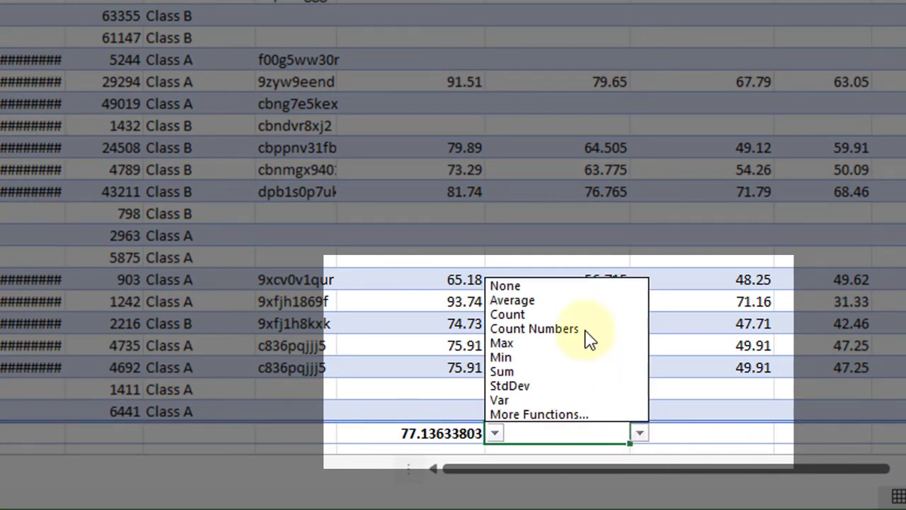
pyautogui.click(557, 303)
pyautogui.click(737, 435)
pyautogui.click(783, 433)
pyautogui.click(706, 300)
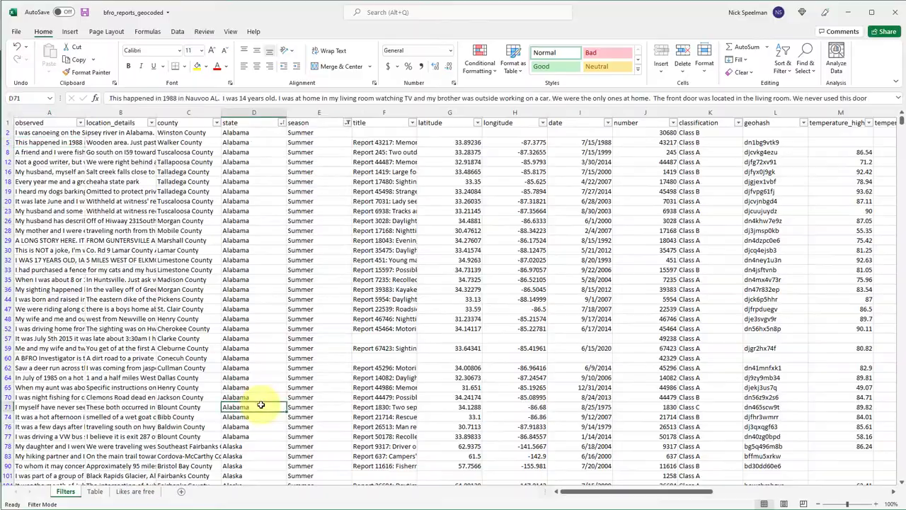
pyautogui.rightClick(257, 405)
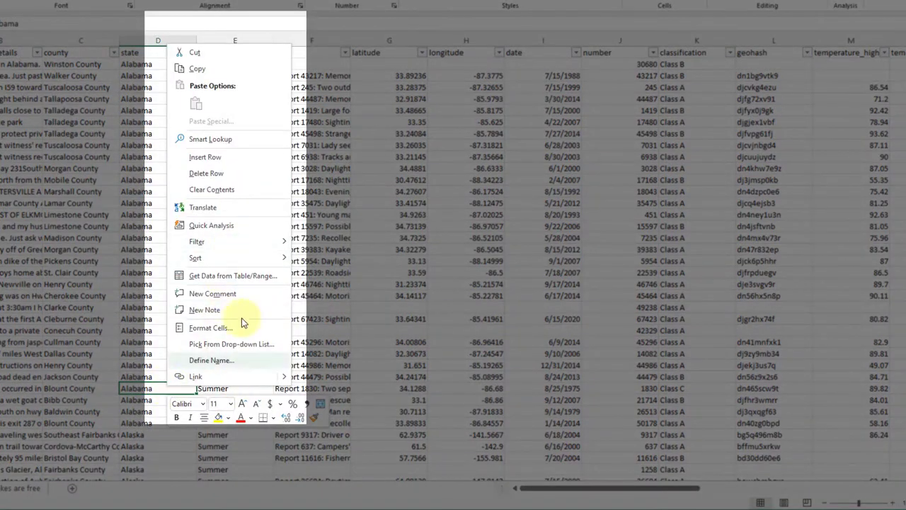
pyautogui.press('Escape')
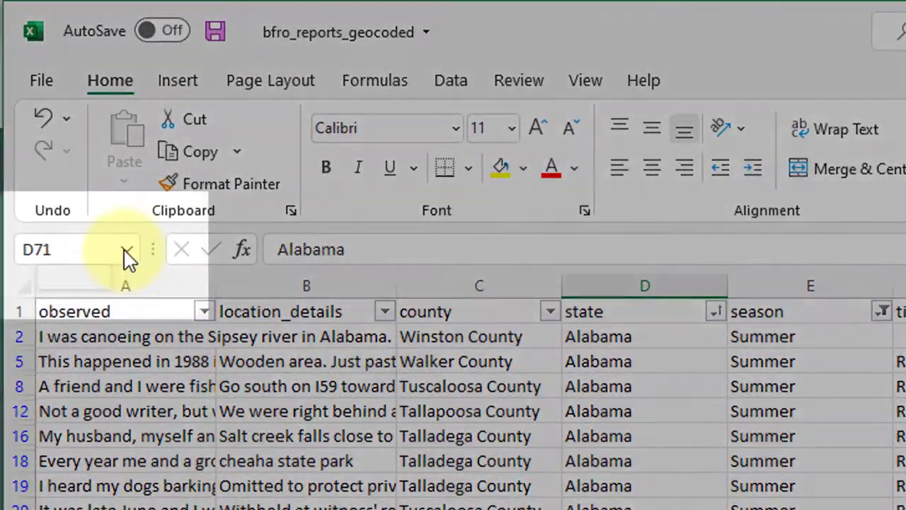
# - Choose Table2 in the Name Box to select the whole table on the Table sheet
pyautogui.click(126, 252)
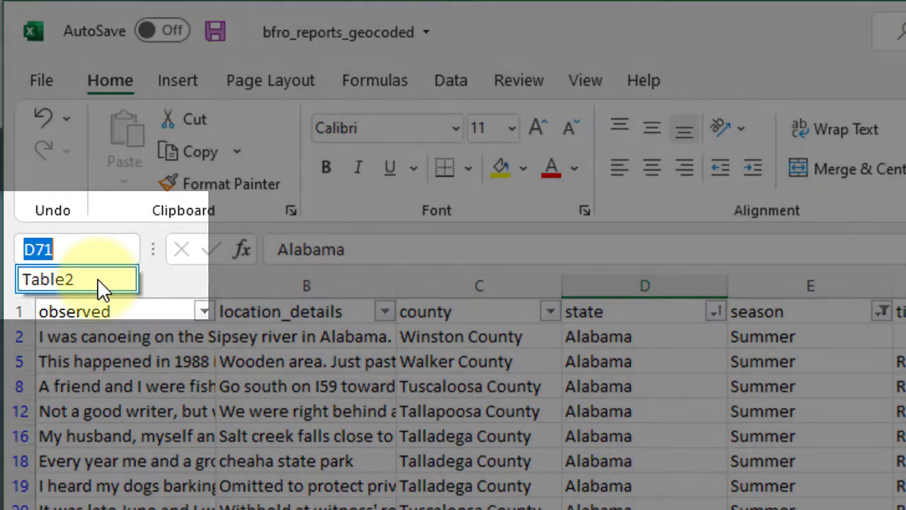
pyautogui.click(102, 289)
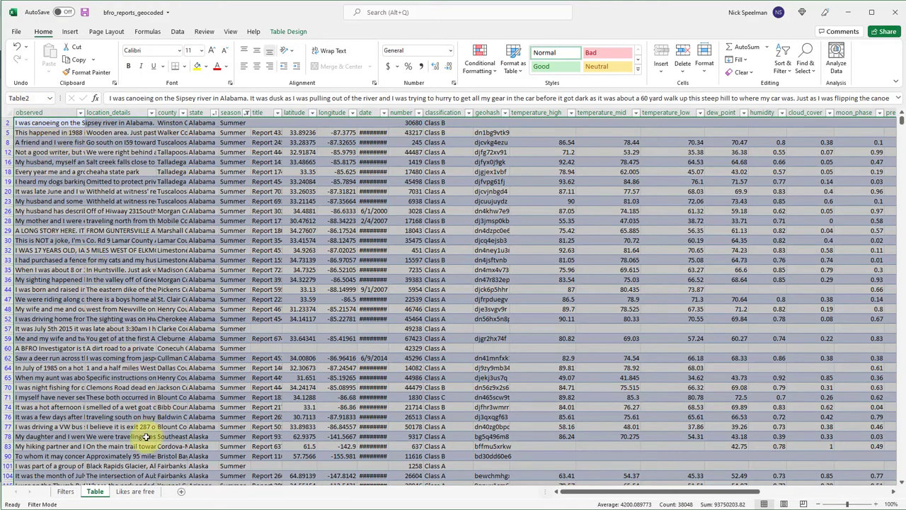
# - On the Likes are free sheet, begin =MEDIAN(Table2 in A1, fixing a typo
pyautogui.click(131, 491)
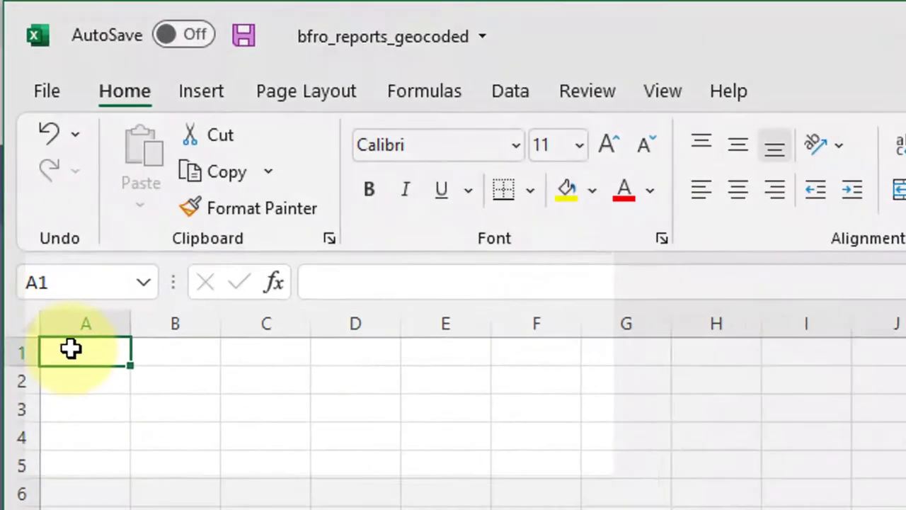
pyautogui.write('=')
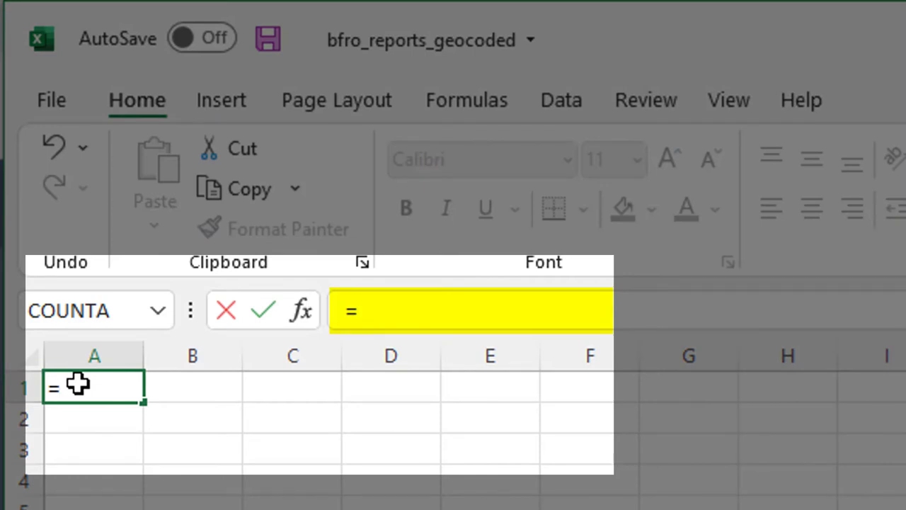
pyautogui.write('mec')
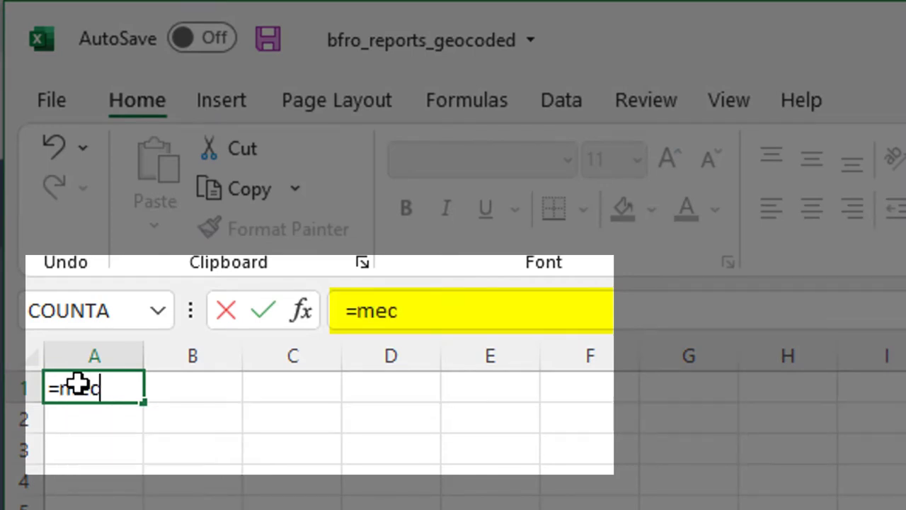
pyautogui.press('BackSpace')
pyautogui.write('dian(')
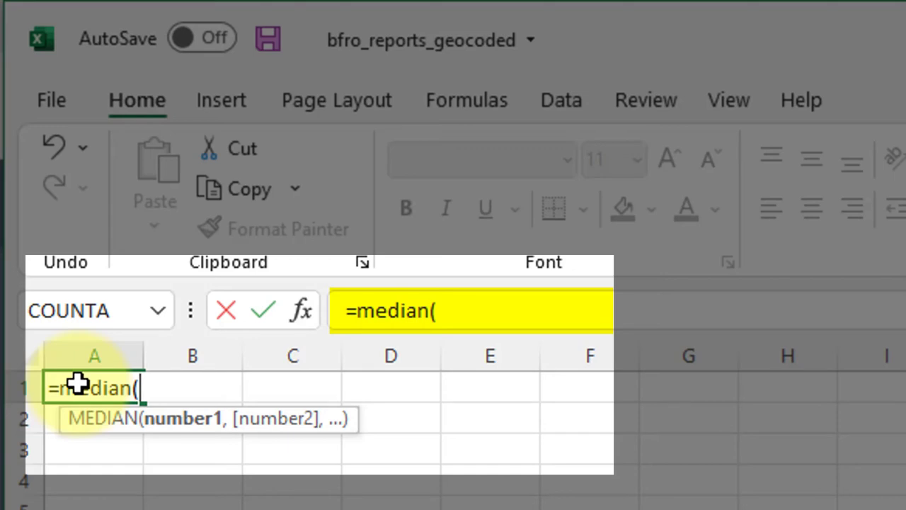
pyautogui.write('ta')
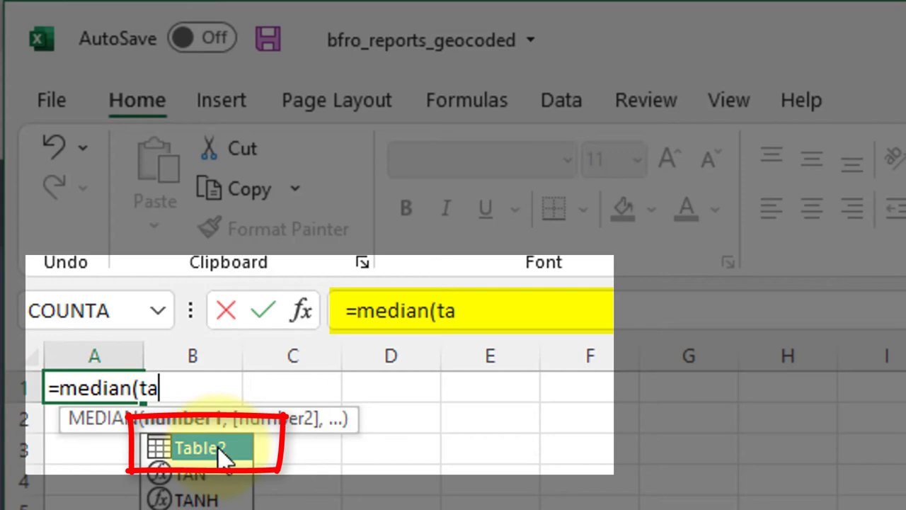
pyautogui.press('Tab')
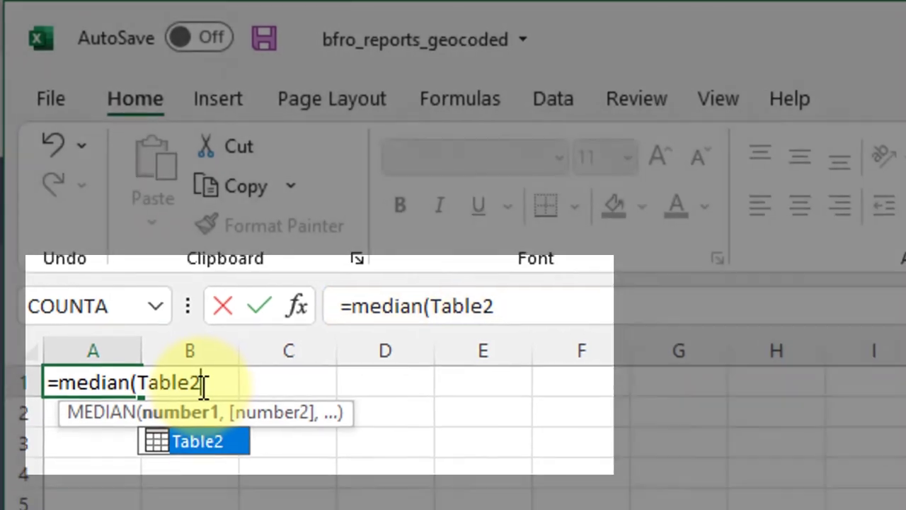
# - Complete the reference as Table2[moon_phase] and enter the formula, returning 0.49
pyautogui.write('[')
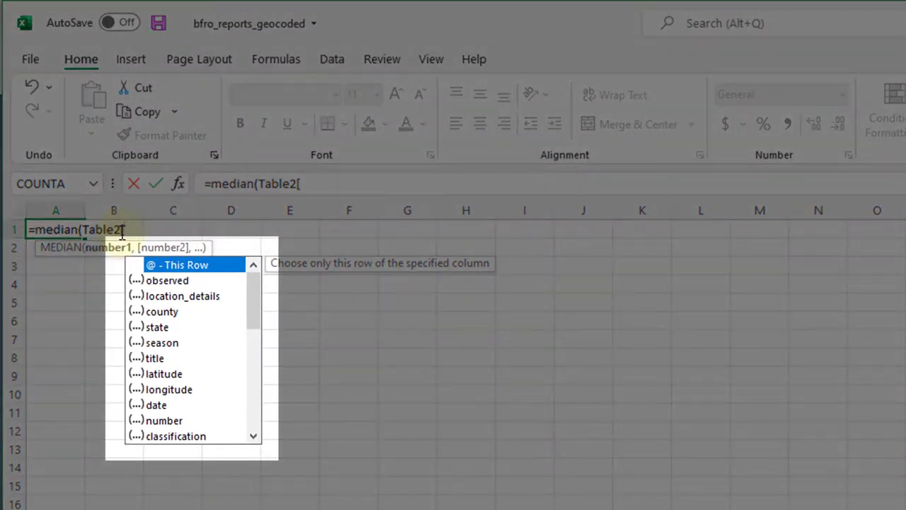
pyautogui.press('Down')
pyautogui.press('Down')
pyautogui.press('Down')
pyautogui.press('Down')
pyautogui.press('Down')
pyautogui.press('Down')
pyautogui.press('Down')
pyautogui.press('Down')
pyautogui.press('Down')
pyautogui.press('Down')
pyautogui.press('Down')
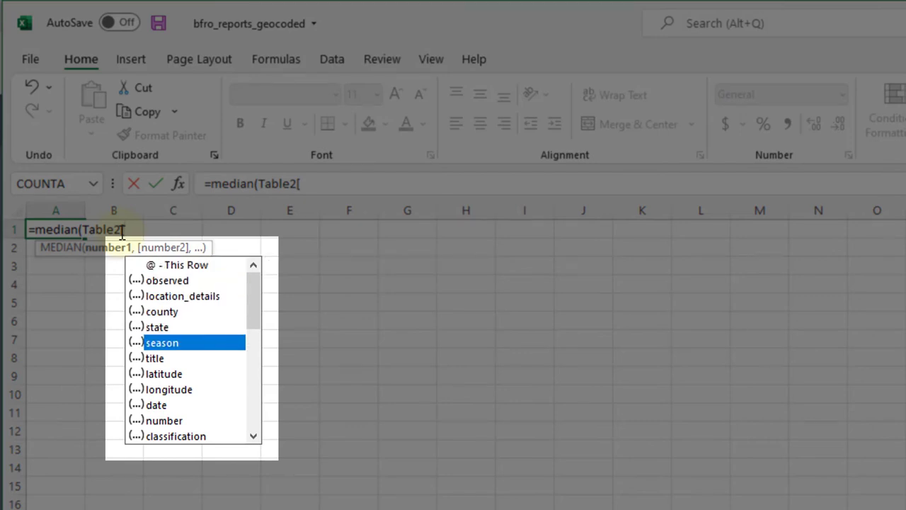
pyautogui.press('Down')
pyautogui.press('Down')
pyautogui.press('Down')
pyautogui.press('Down')
pyautogui.press('Down')
pyautogui.press('Down')
pyautogui.press('Down')
pyautogui.press('Down')
pyautogui.press('Down')
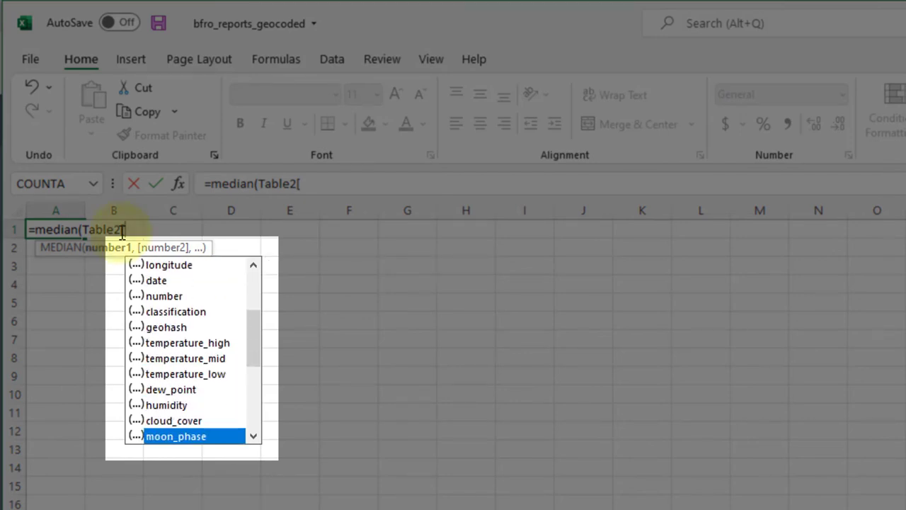
pyautogui.press('Up')
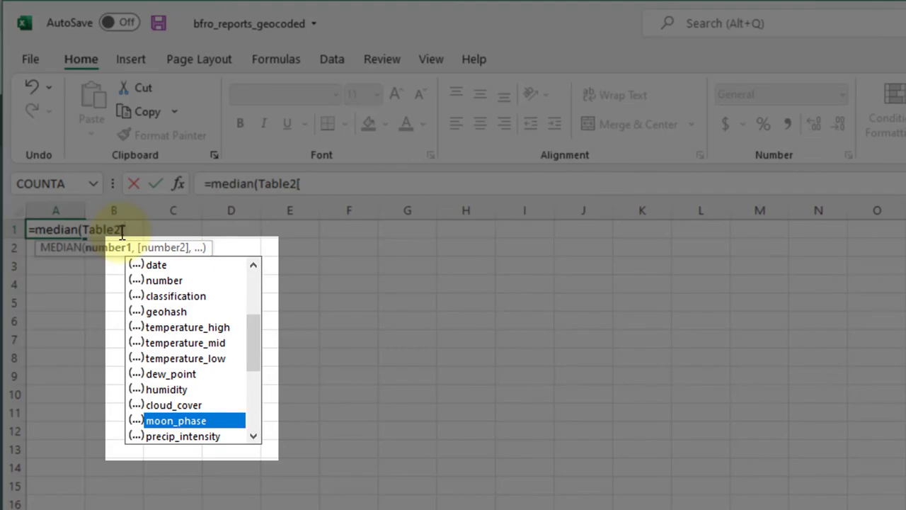
pyautogui.press('Tab')
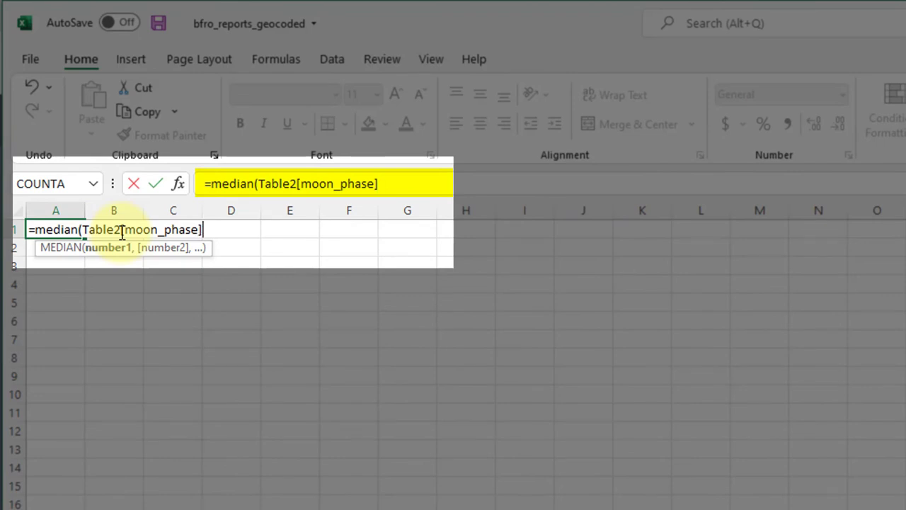
pyautogui.write(')')
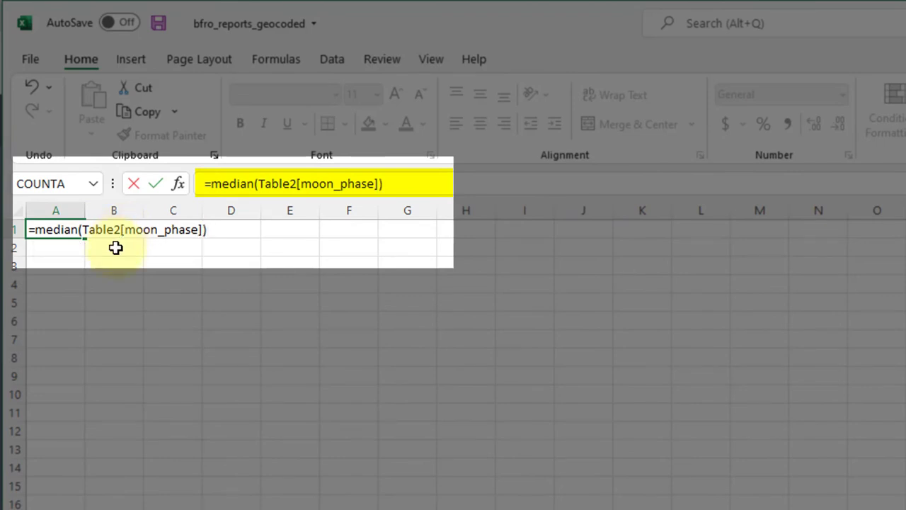
pyautogui.press('Return')
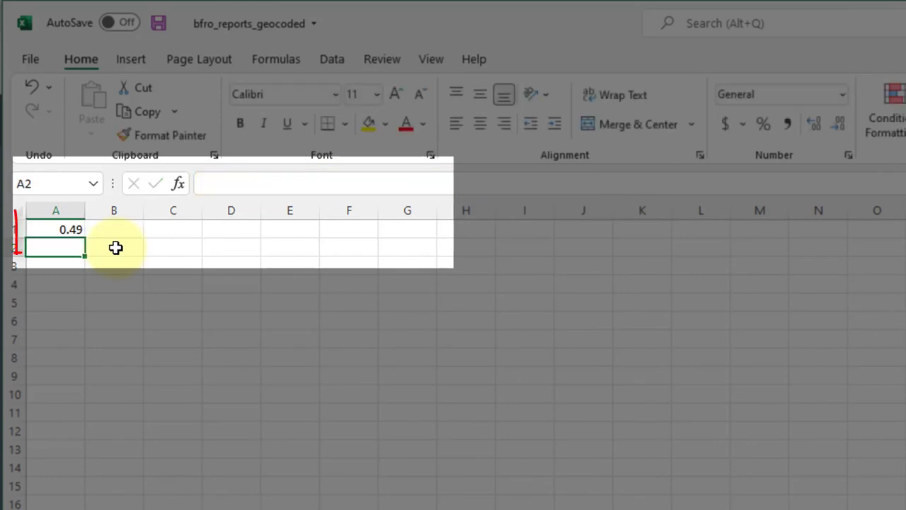